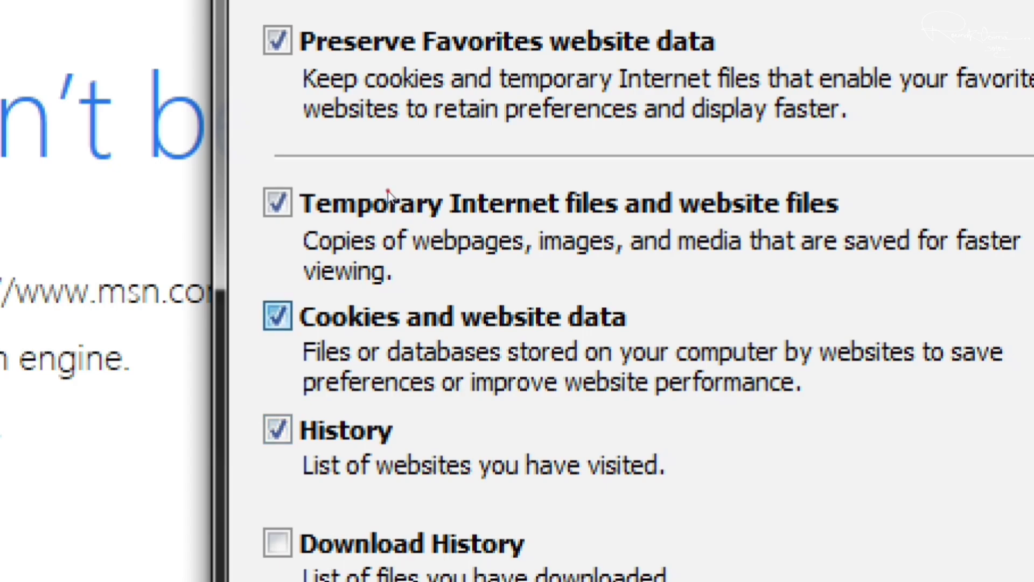
Step: Delete the browsing history for temporary Internet files, cookies and website data, and History, preserving Favorites website data
left_click(277, 316)
left_click(277, 316)
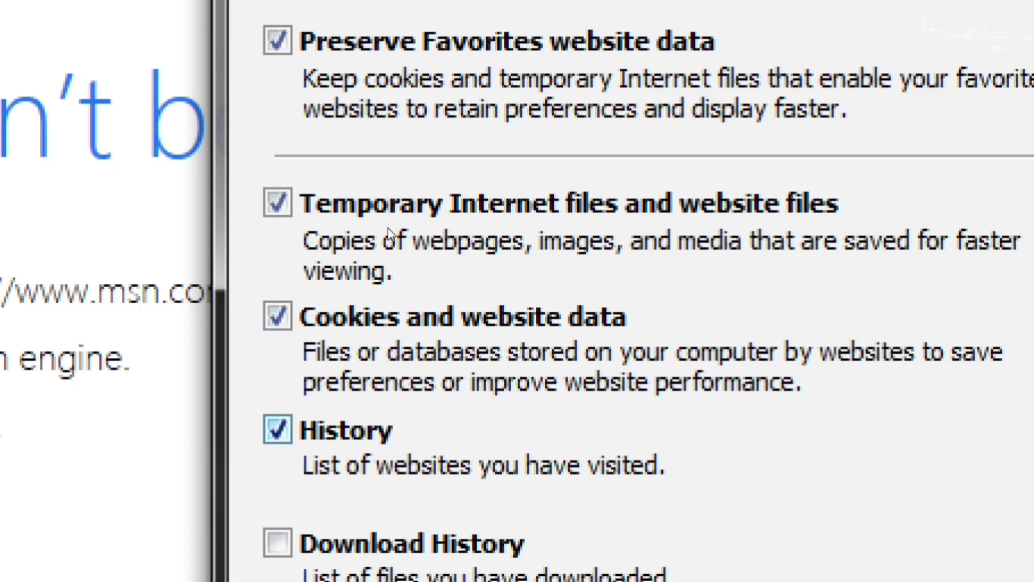
left_click(277, 430)
left_click(278, 429)
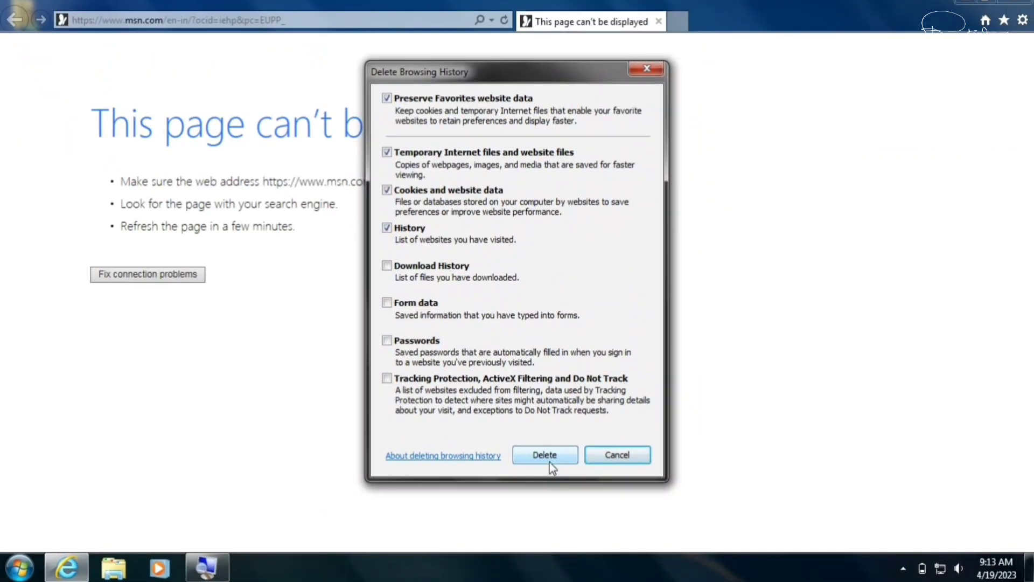
left_click(550, 457)
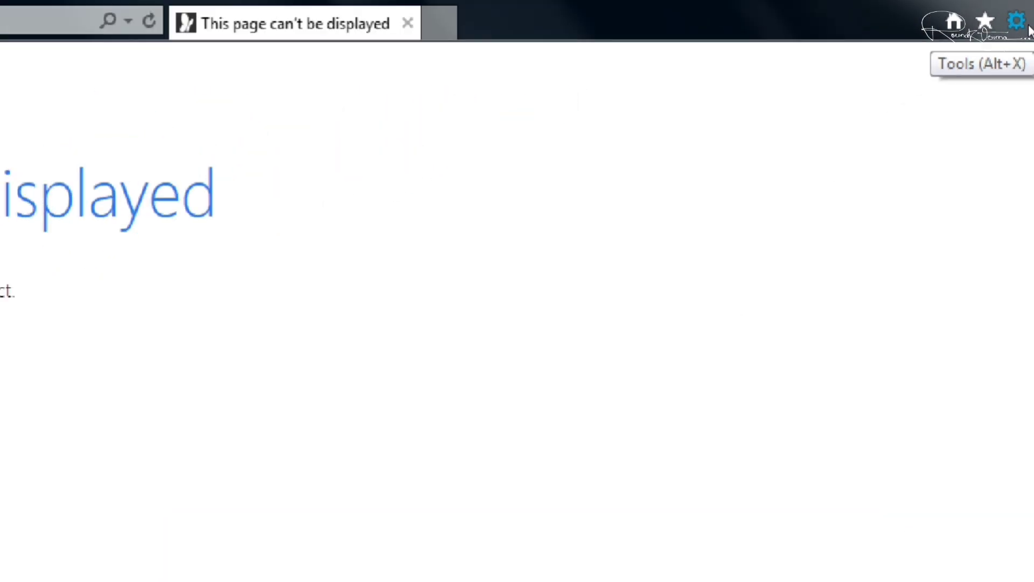
Step: In the browser's Internet options, keep automatic detection of settings enabled for the local area network and confirm
left_click(1021, 24)
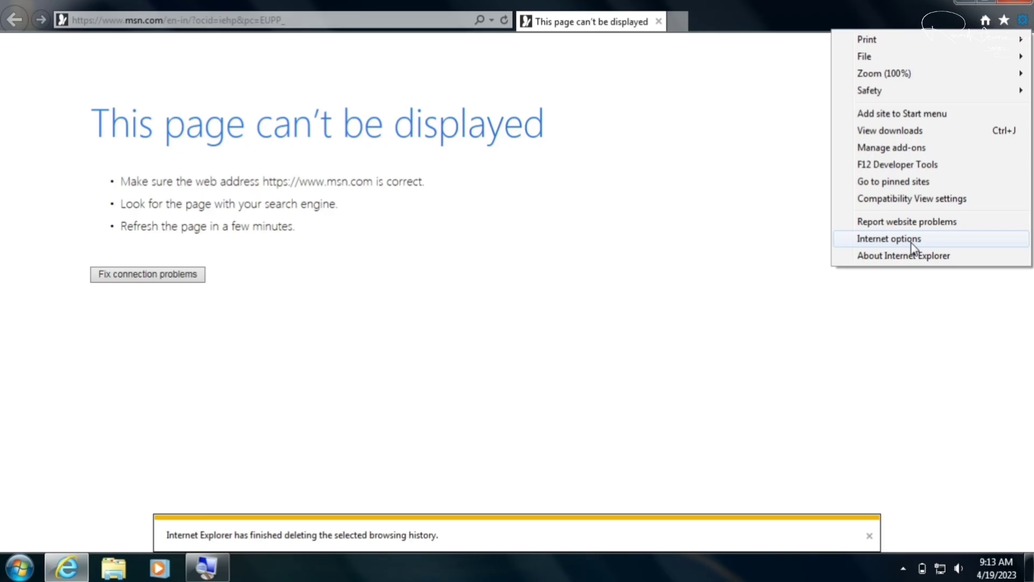
left_click(911, 243)
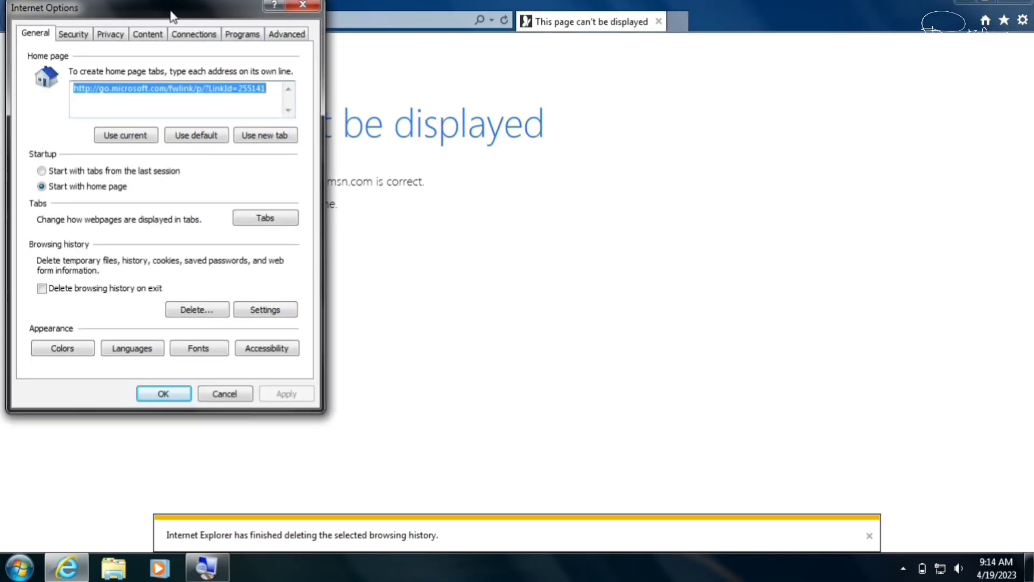
left_click_drag(168, 11, 521, 83)
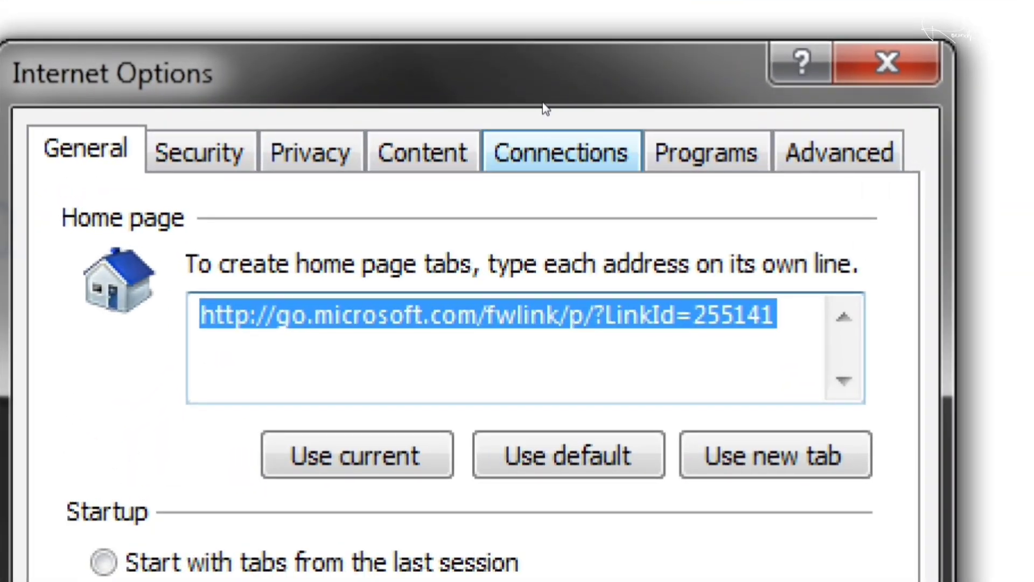
left_click(543, 104)
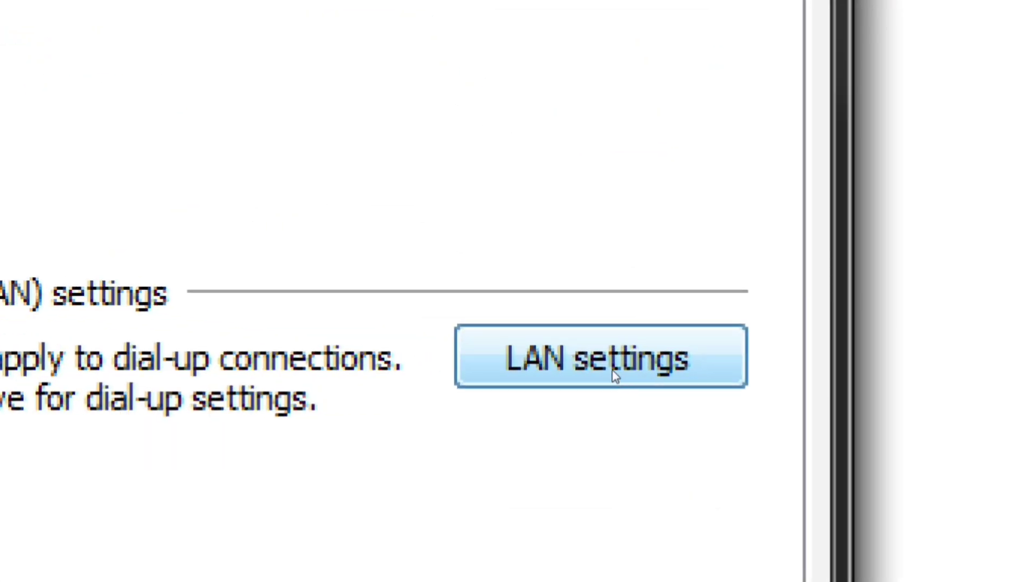
left_click(616, 376)
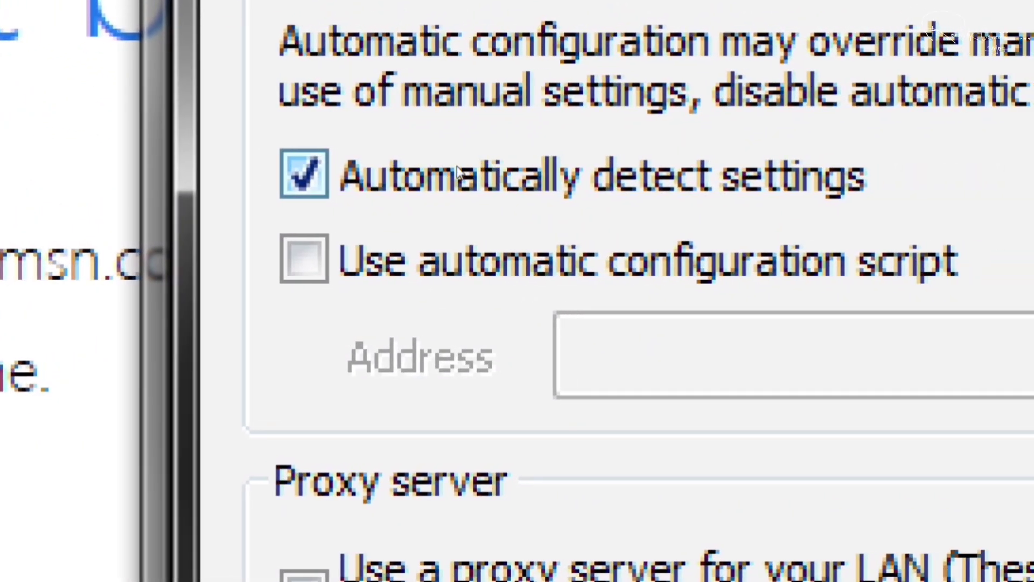
left_click(389, 171)
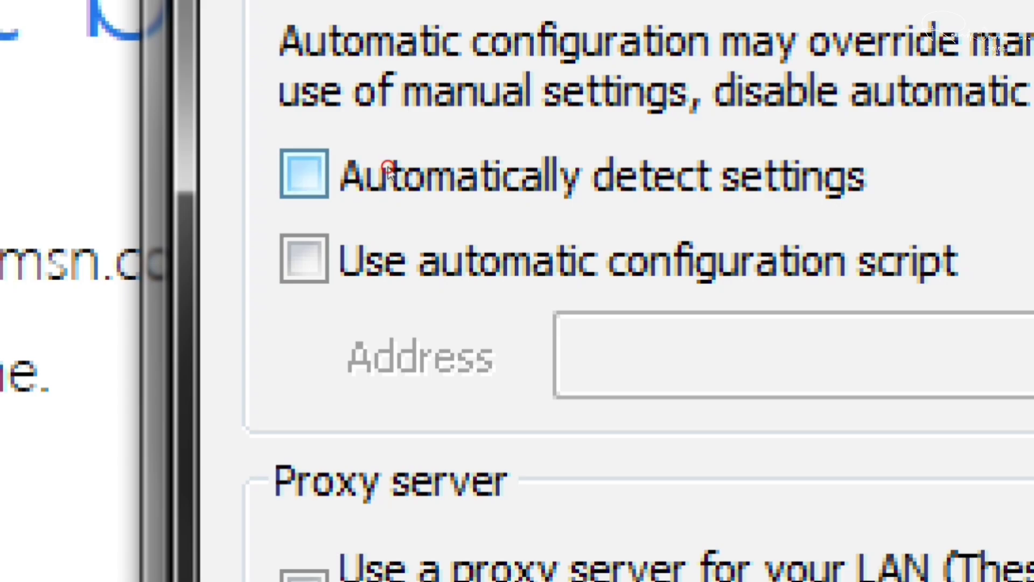
left_click(392, 171)
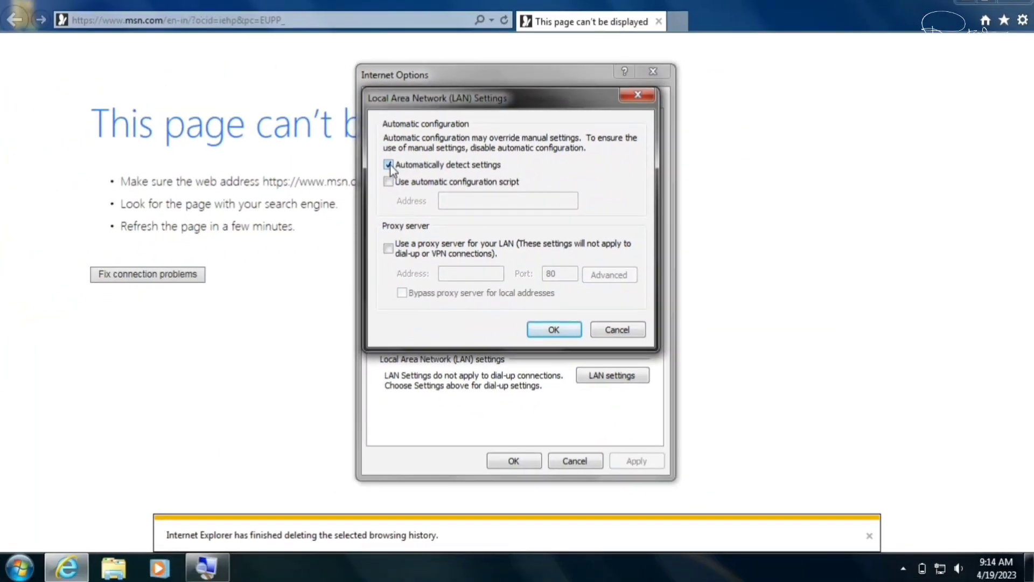
left_click(541, 328)
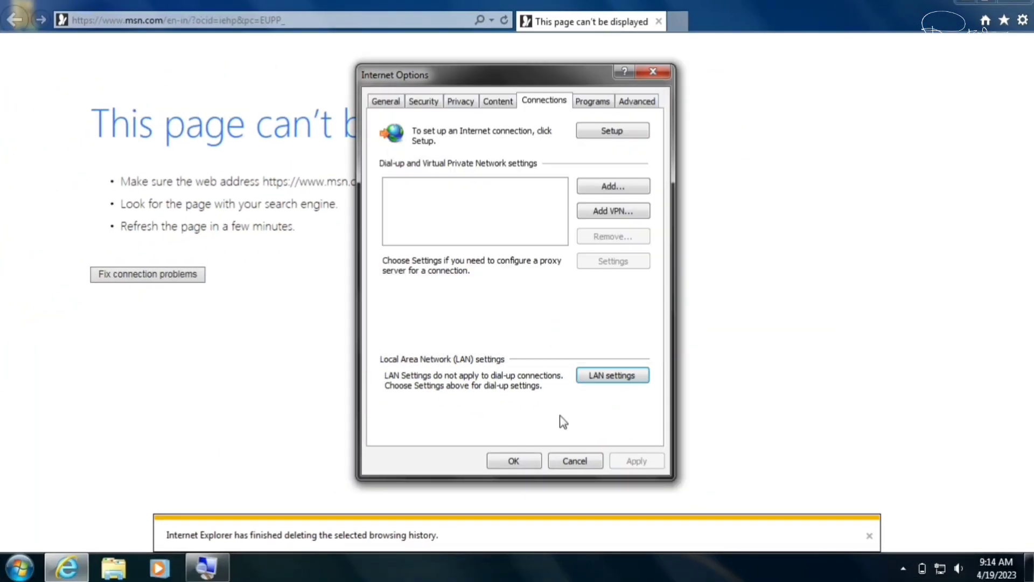
left_click(516, 459)
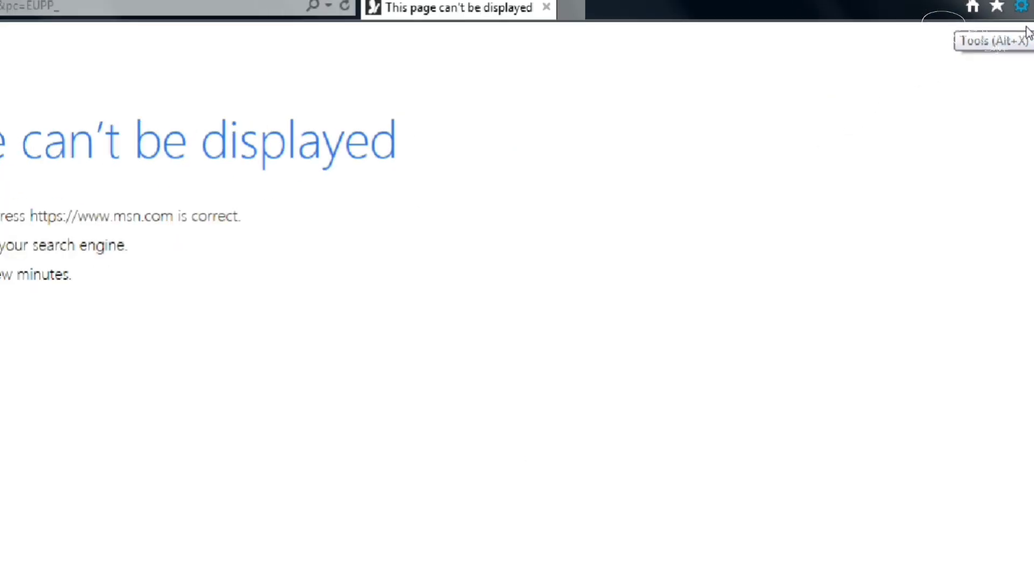
Step: Reset all Internet Explorer settings to their defaults, including deletion of personal settings
left_click(1024, 21)
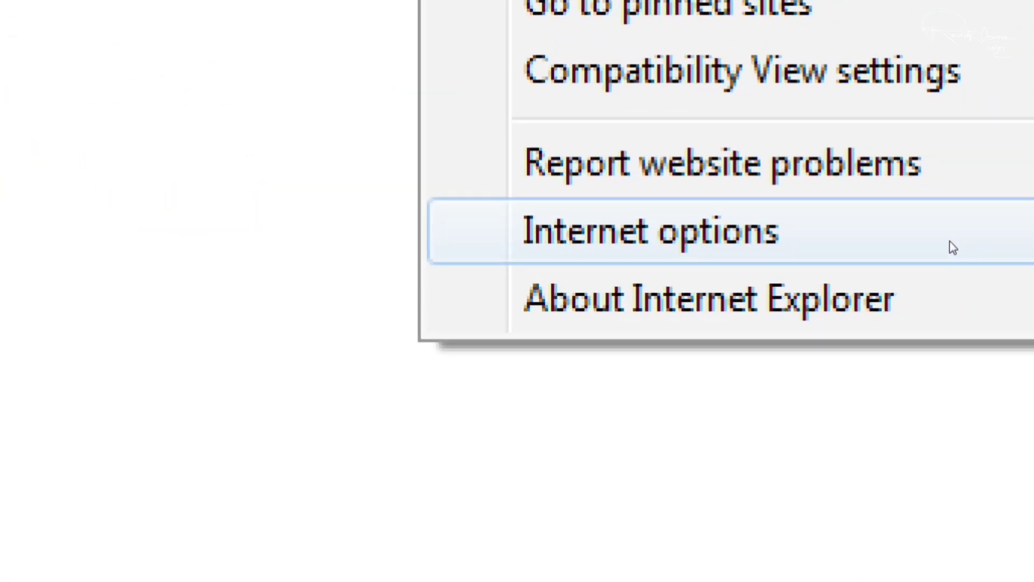
left_click(950, 245)
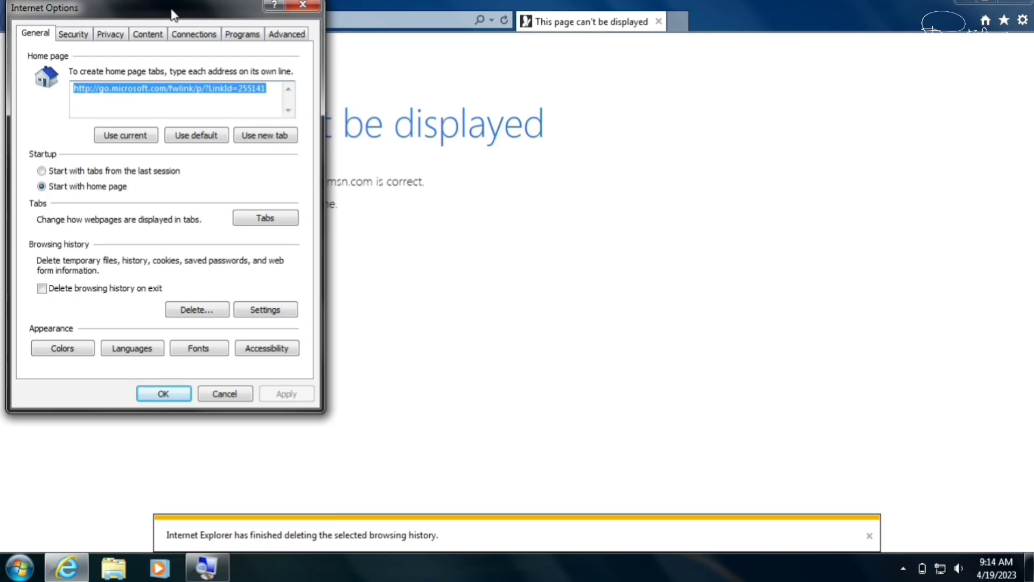
left_click_drag(177, 16, 627, 93)
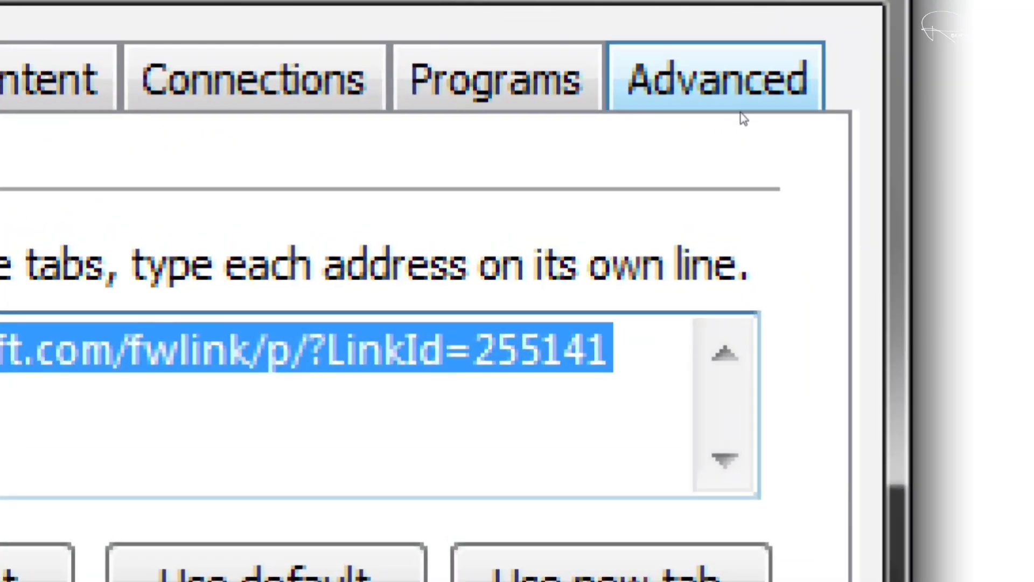
left_click(745, 115)
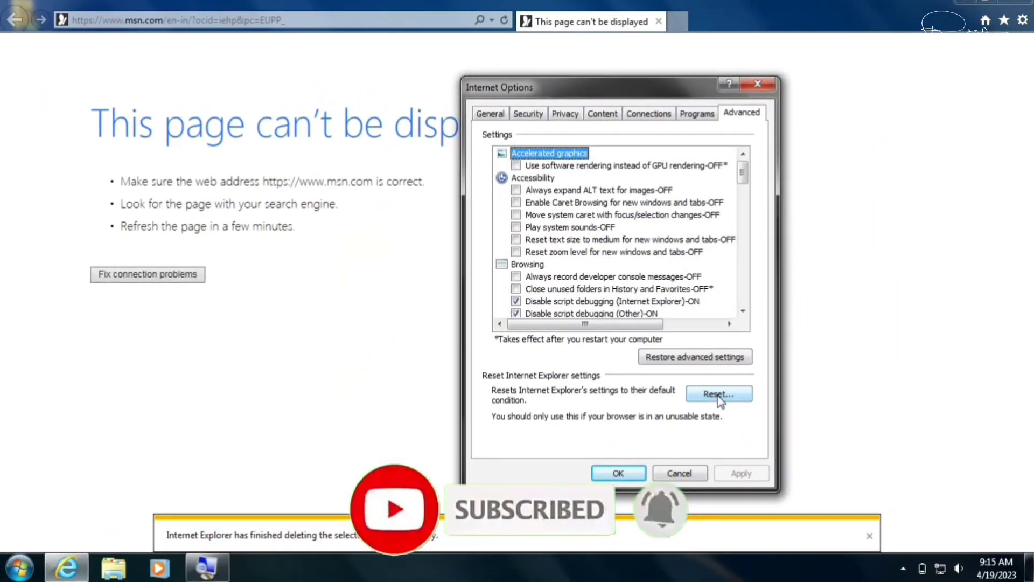
left_click(717, 398)
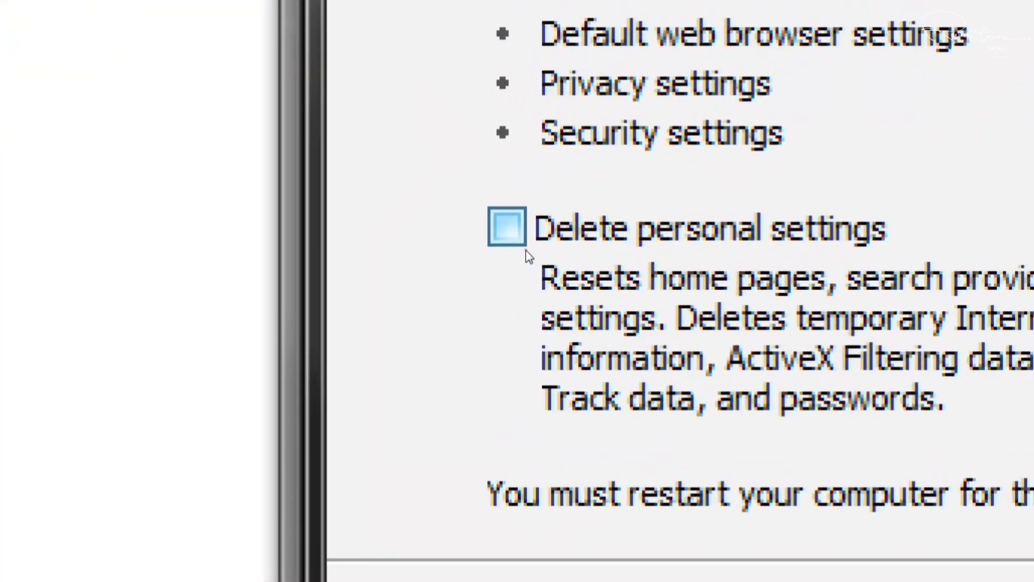
left_click(526, 249)
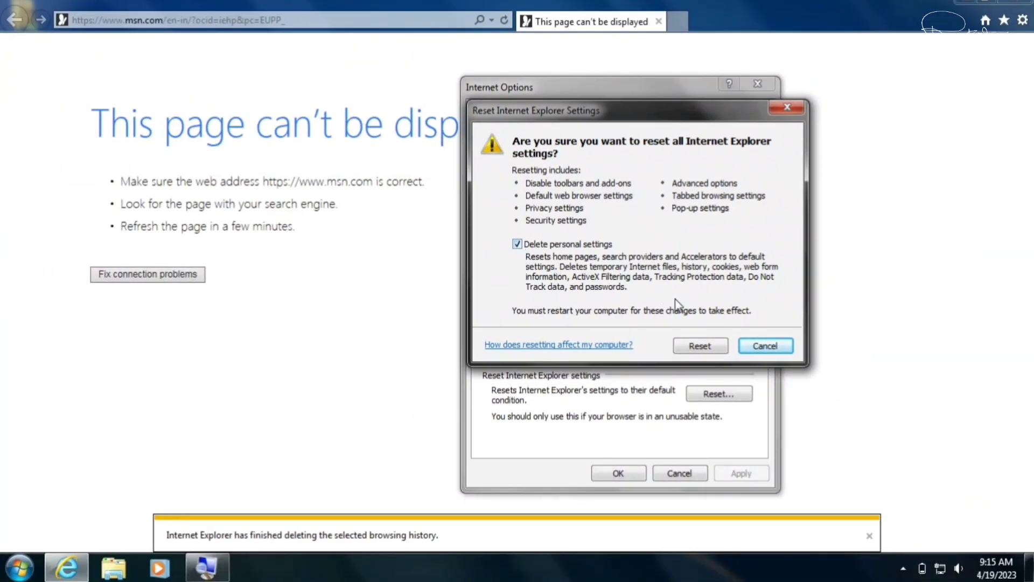
left_click(706, 345)
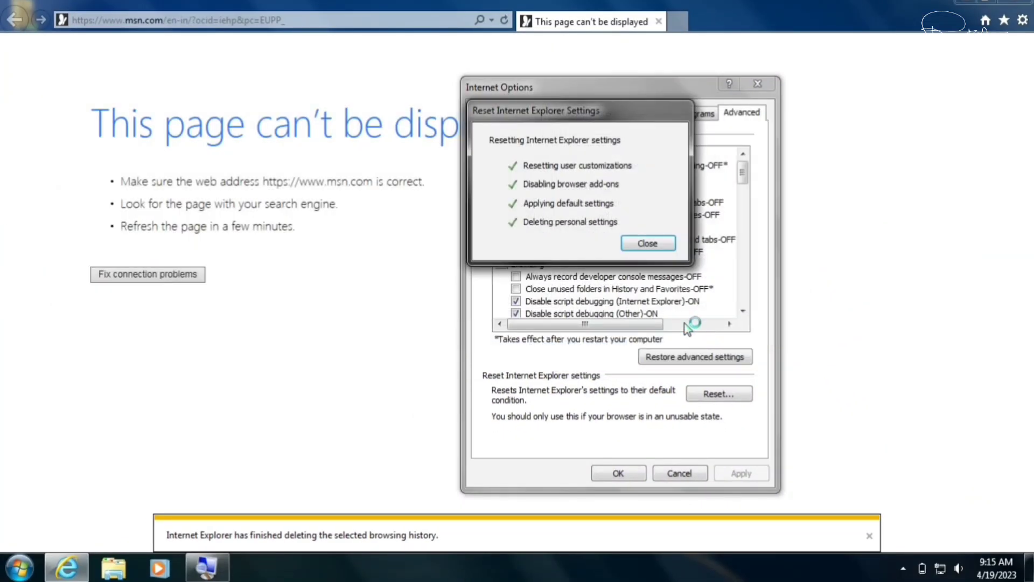
left_click(638, 244)
left_click(647, 242)
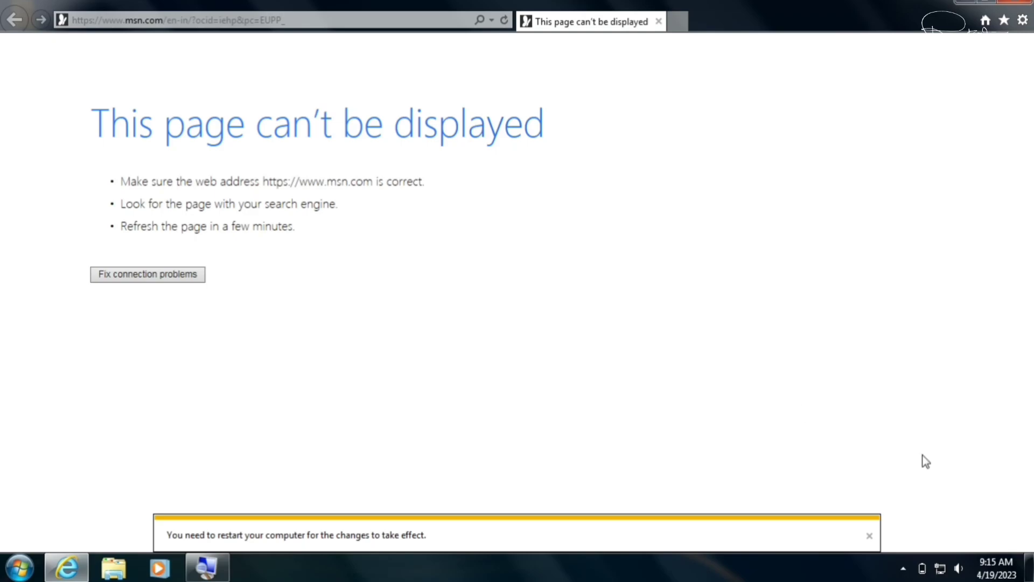
Step: Open the system's date and time settings and move the window clear of the screen's corner
left_click(1024, 568)
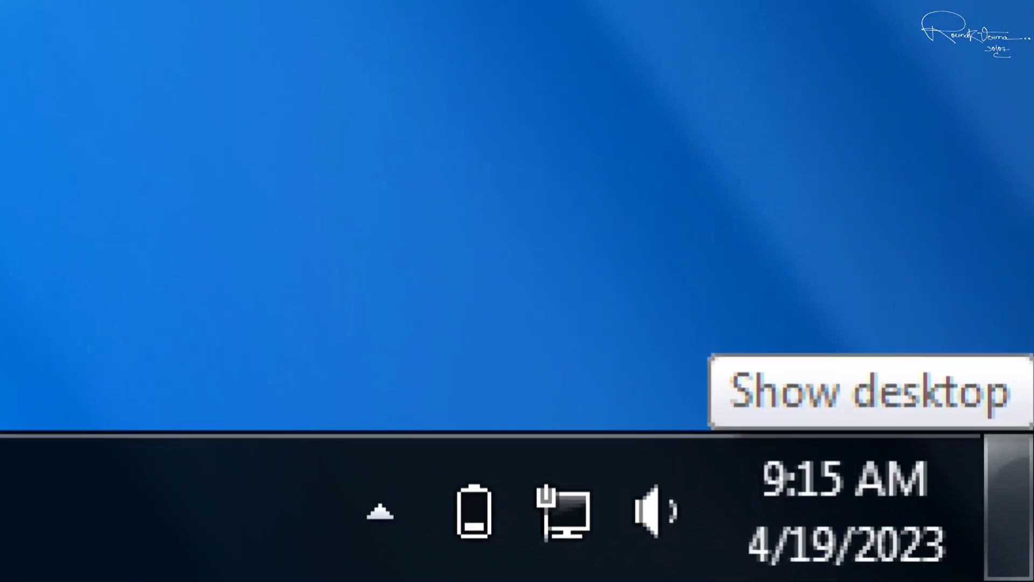
left_click(1003, 571)
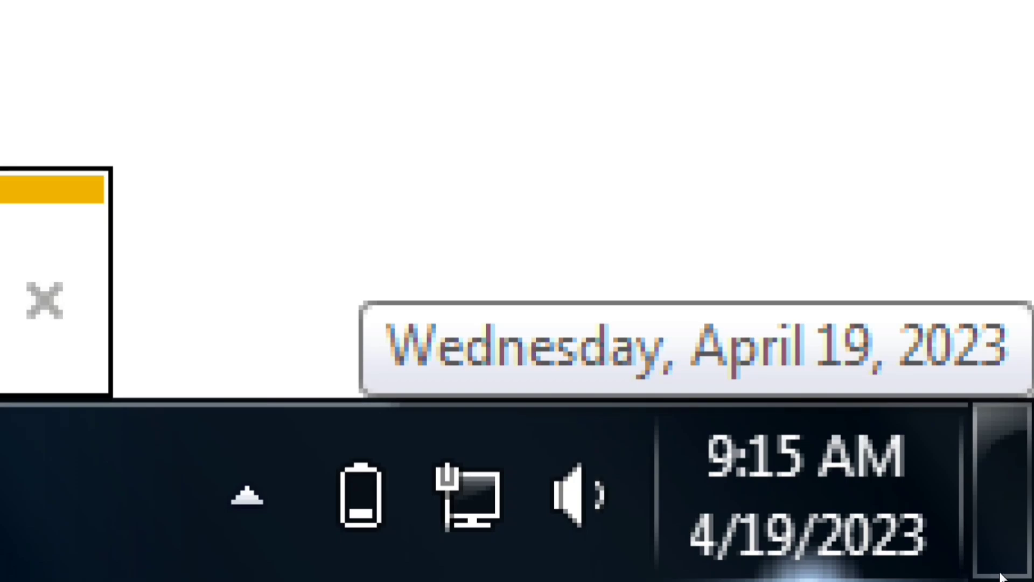
left_click(818, 539)
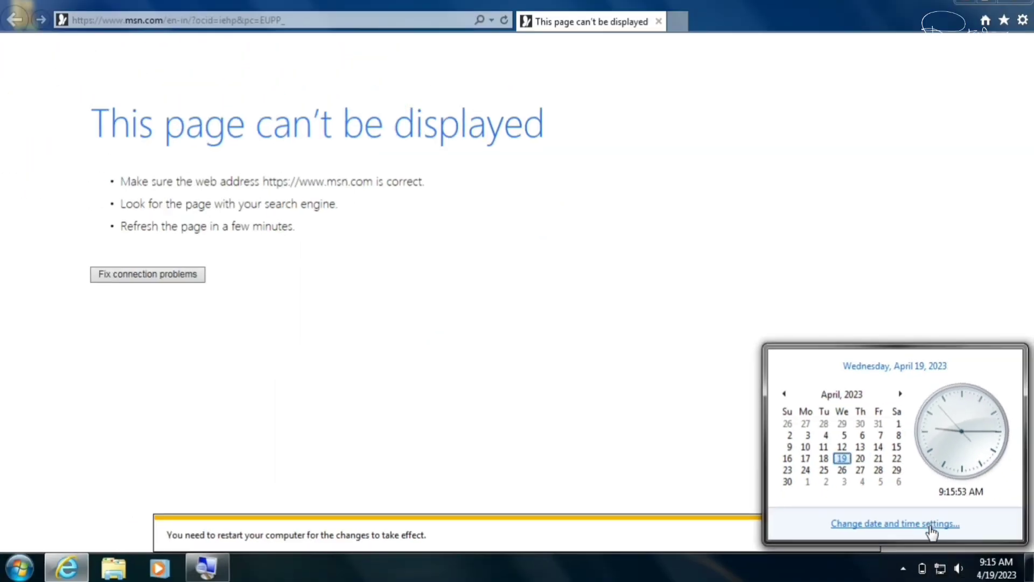
left_click(931, 529)
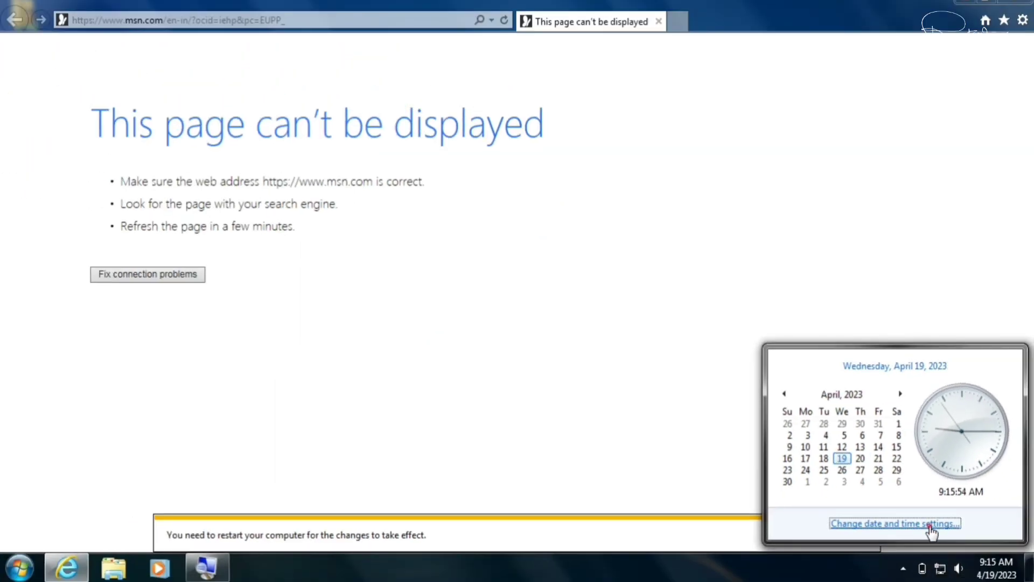
left_click_drag(216, 116, 513, 129)
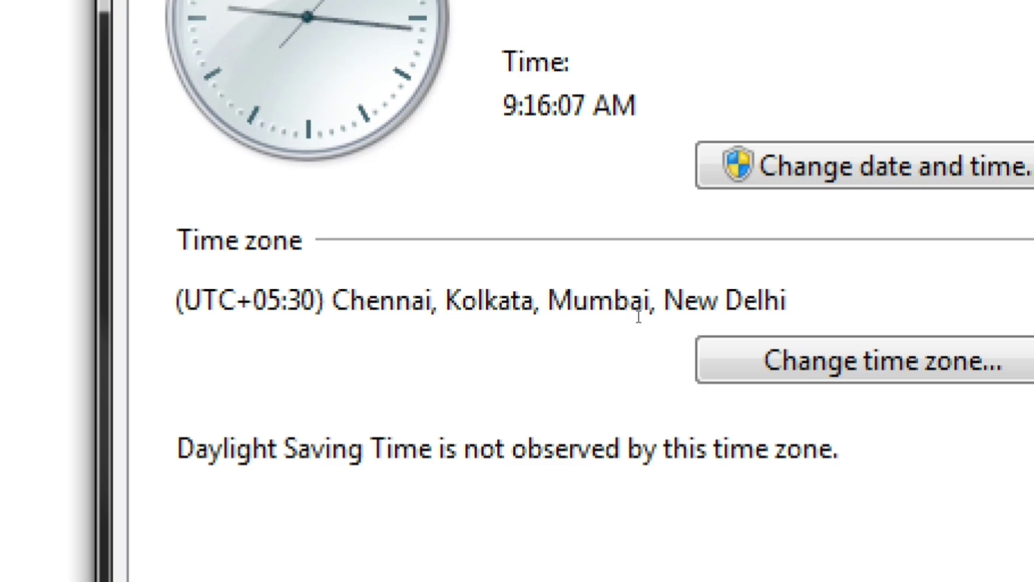
Step: Highlight the configured time zone to check that it matches the computer's region
left_click_drag(787, 302, 471, 318)
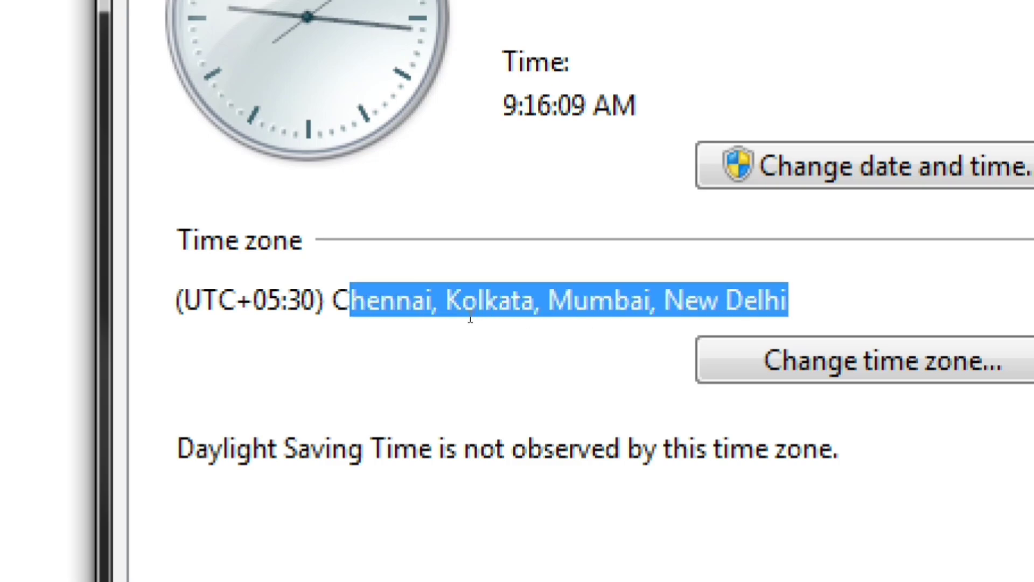
key("End")
key("shift+Home")
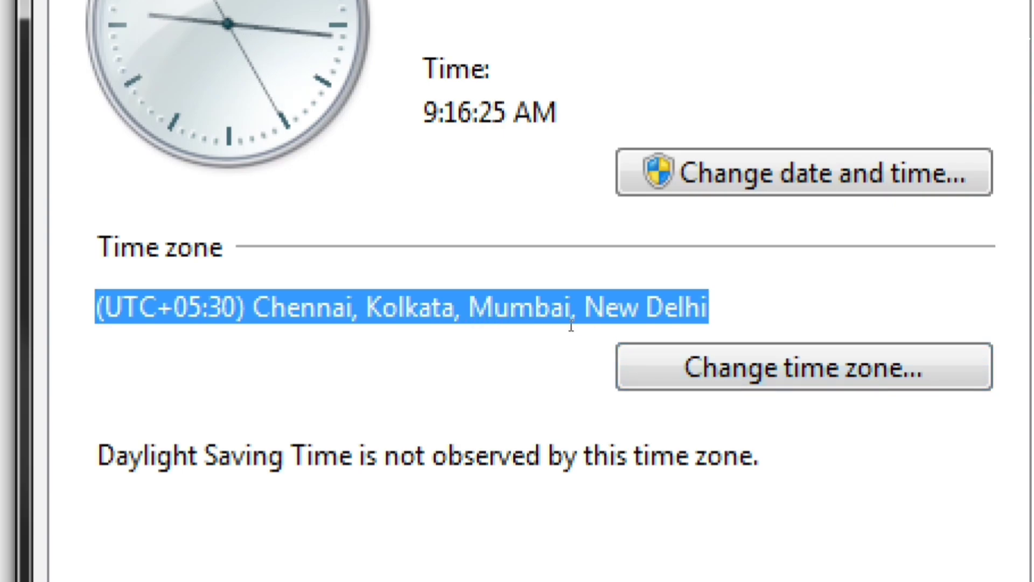
key("Right")
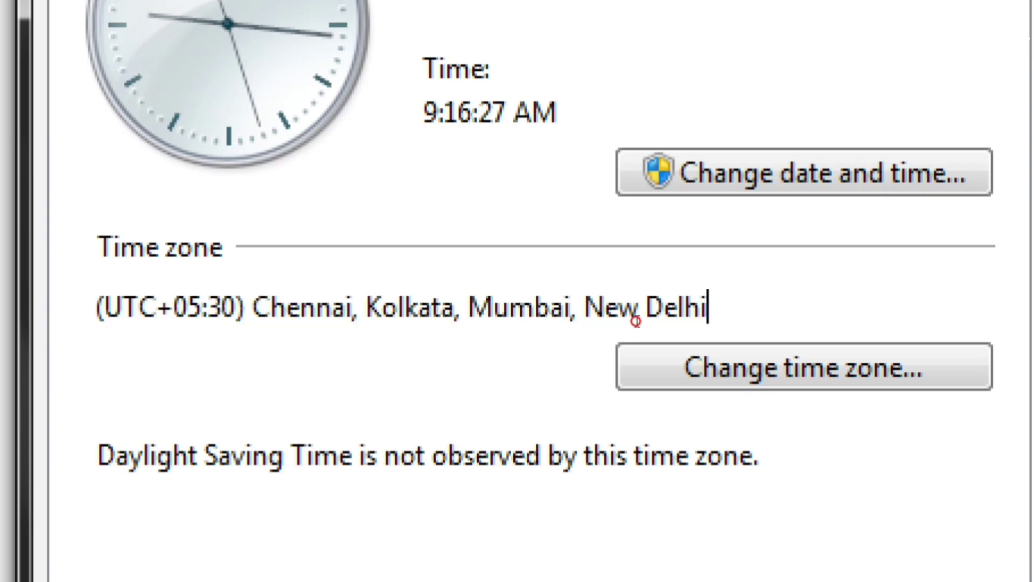
left_click_drag(708, 307, 97, 307)
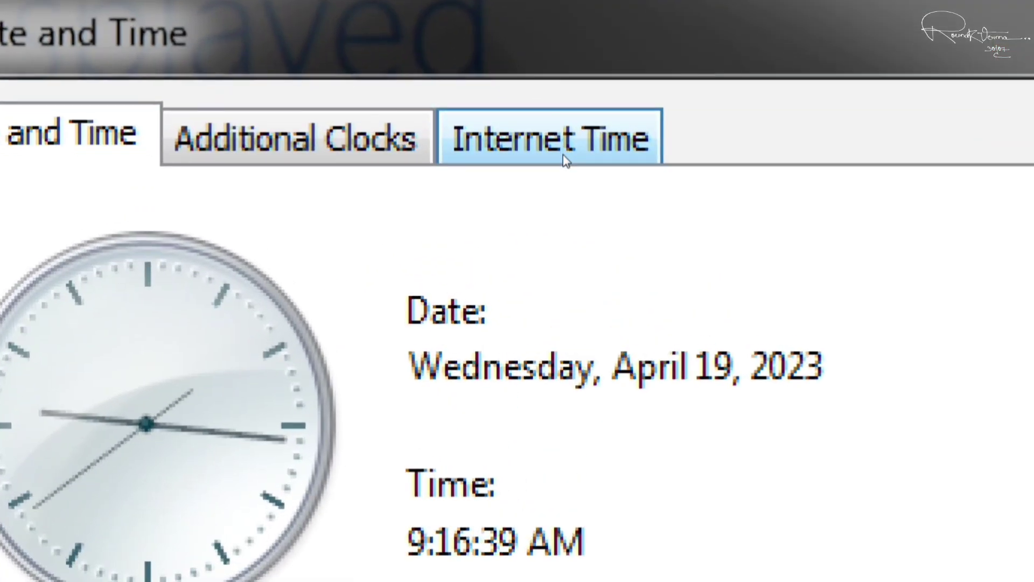
Step: Synchronize the system clock with the Internet time server time.windows.com, confirm the settings, and close the browser
left_click(564, 154)
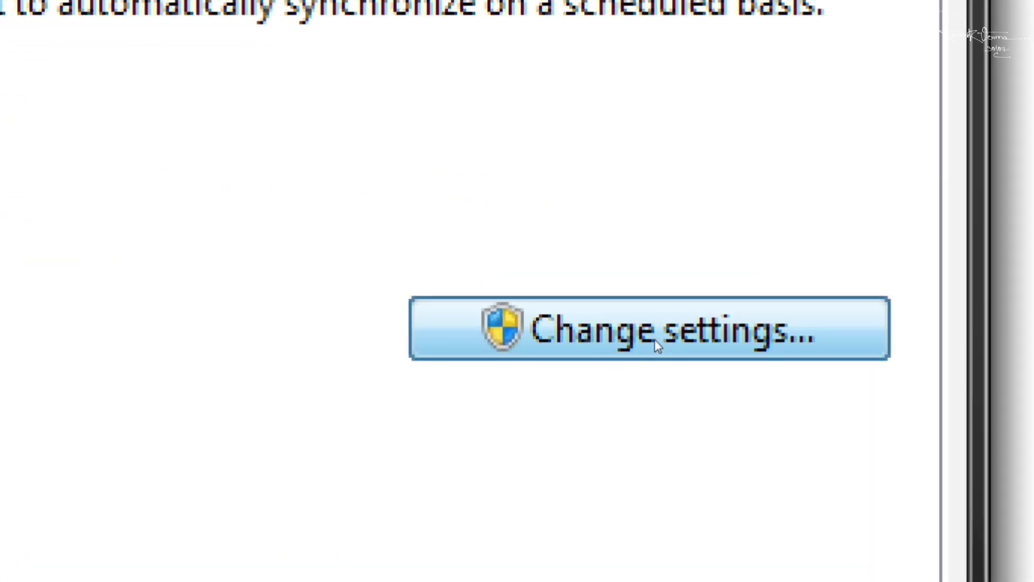
left_click(657, 338)
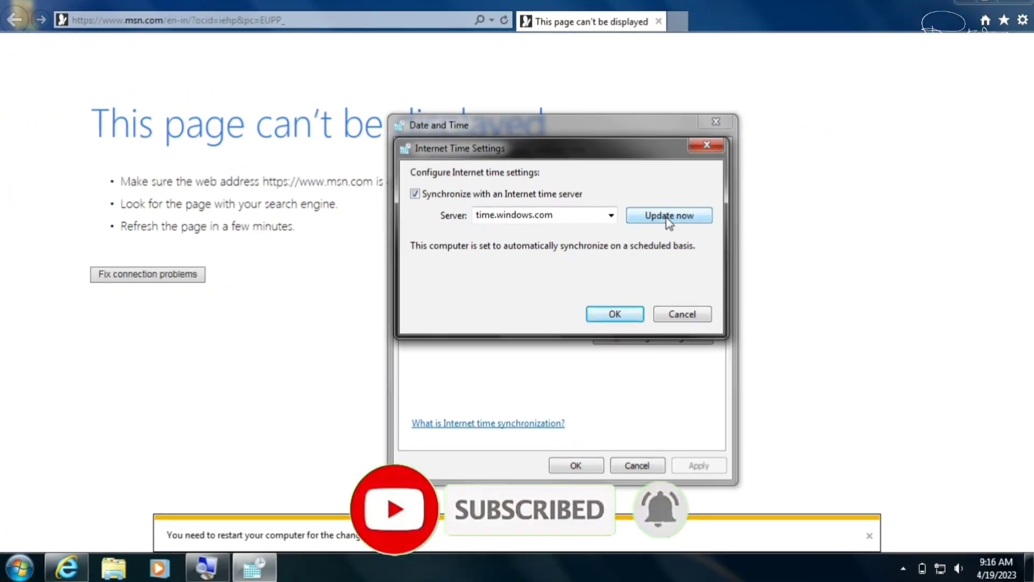
left_click(668, 219)
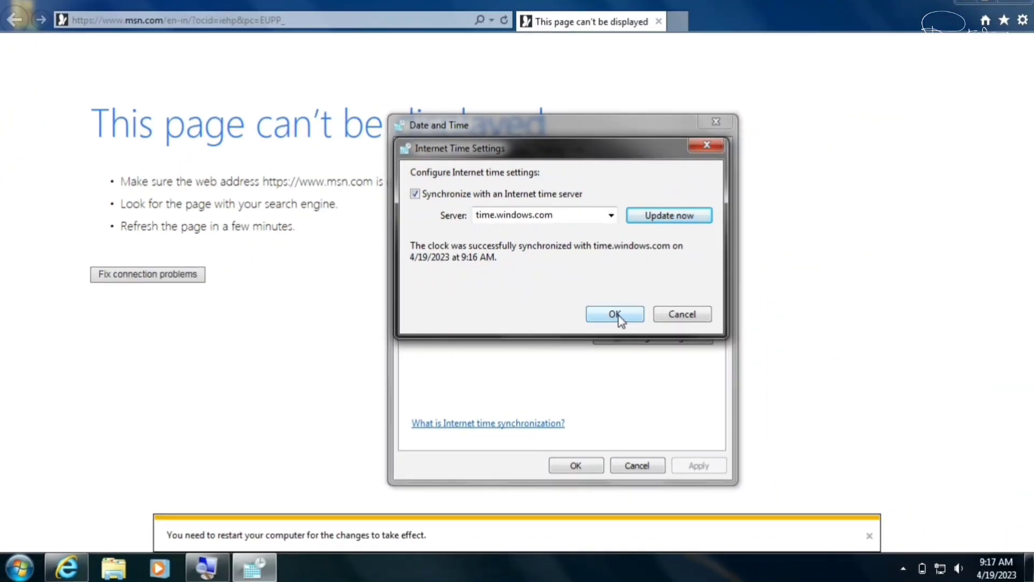
left_click(615, 315)
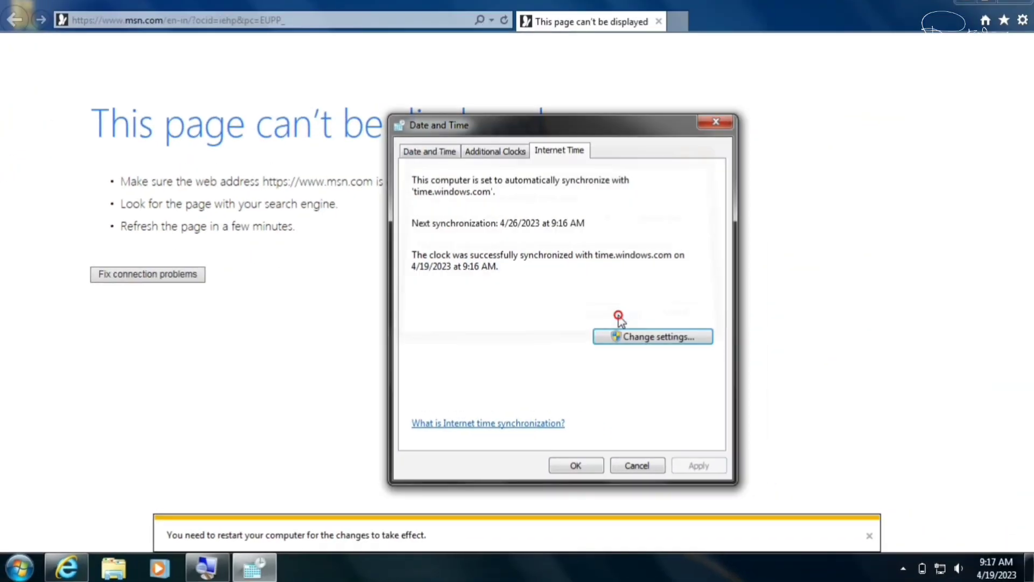
left_click(576, 466)
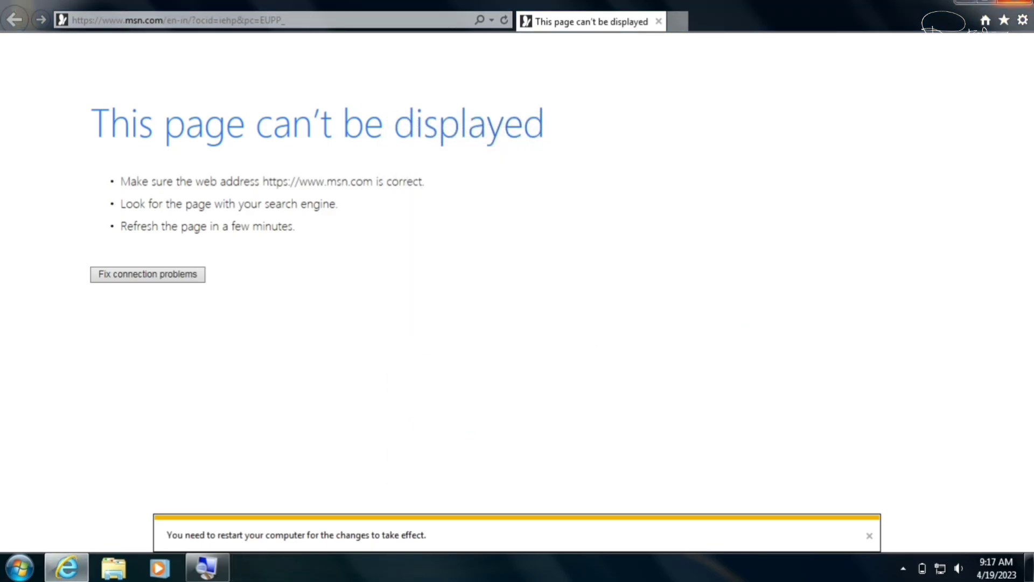
left_click(1015, 1)
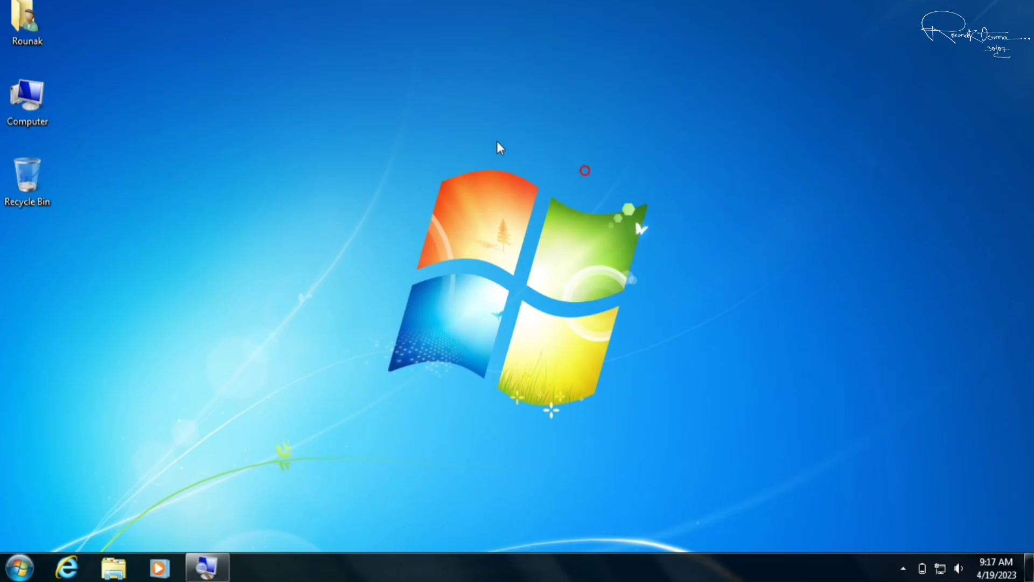
Step: Refresh the Windows desktop twice
right_click(473, 142)
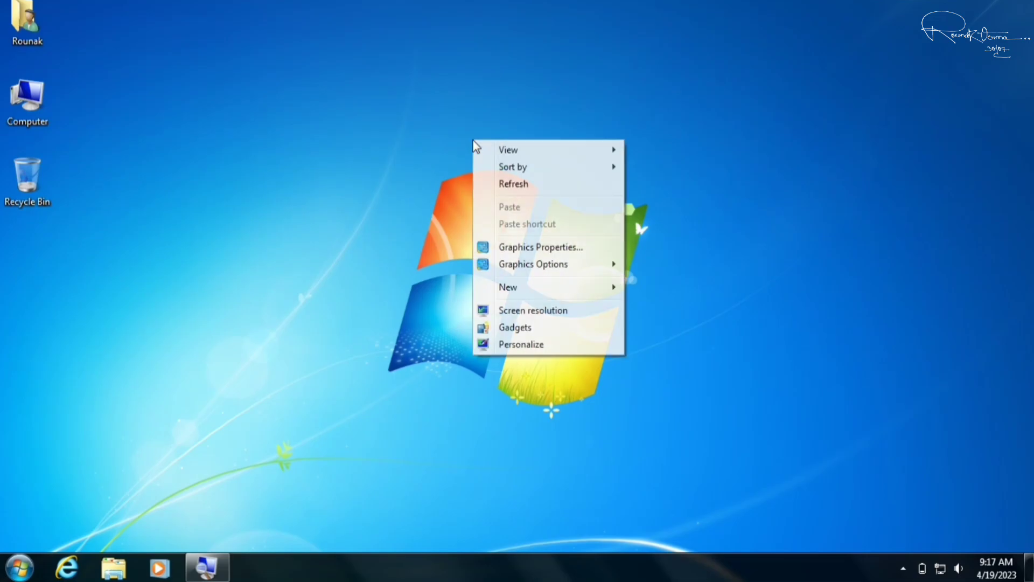
left_click(513, 184)
right_click(513, 184)
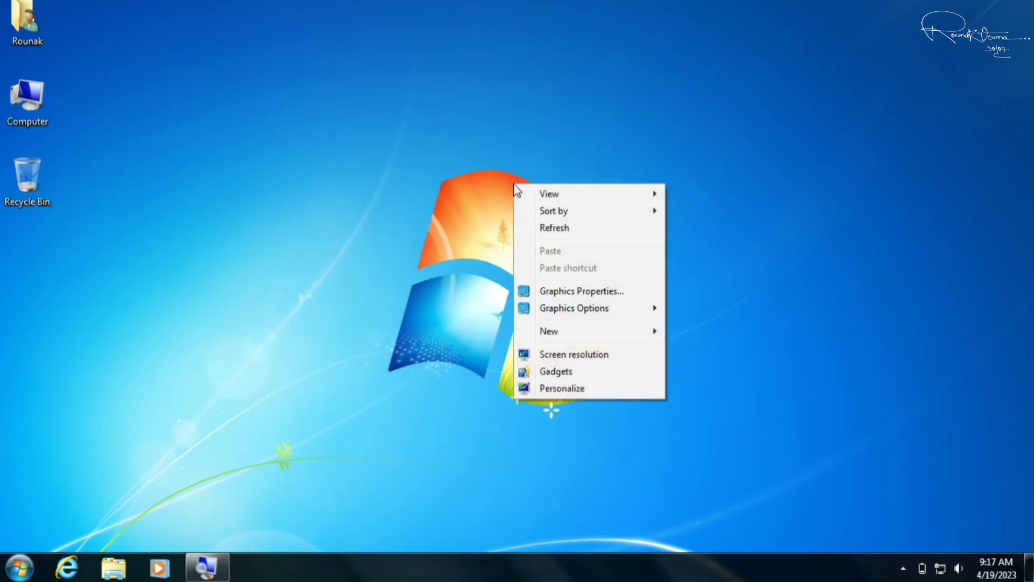
left_click(542, 226)
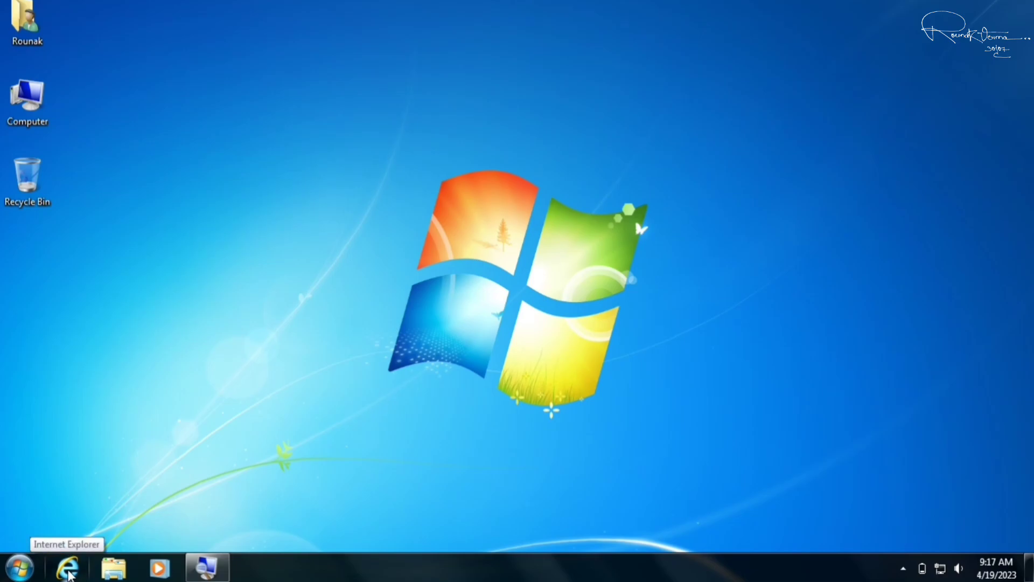
Step: Launch Internet Explorer, dismissing its initial setup dialog, and load google.com in place of the Microsoft Edge download page
left_click(68, 568)
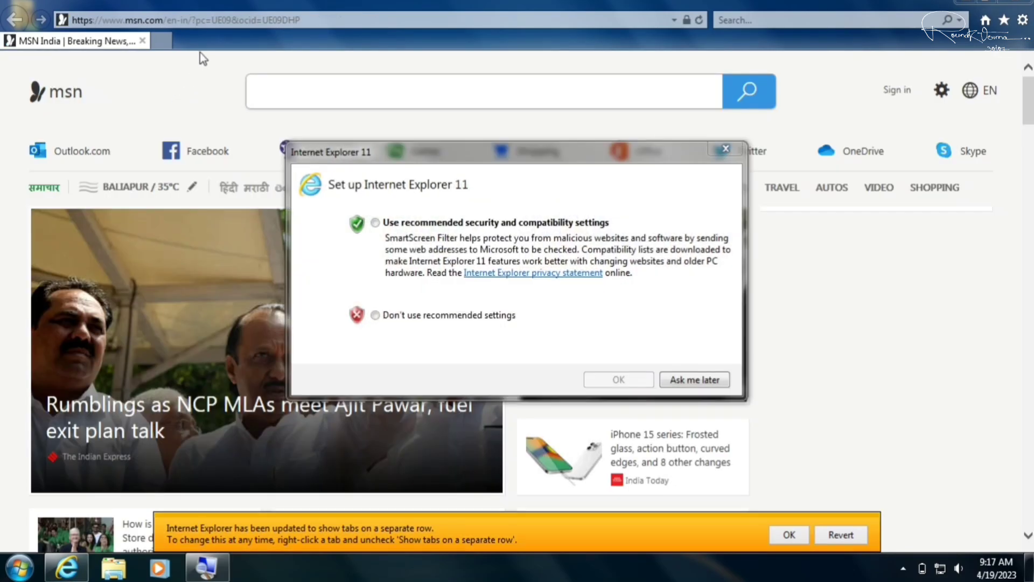
left_click(726, 148)
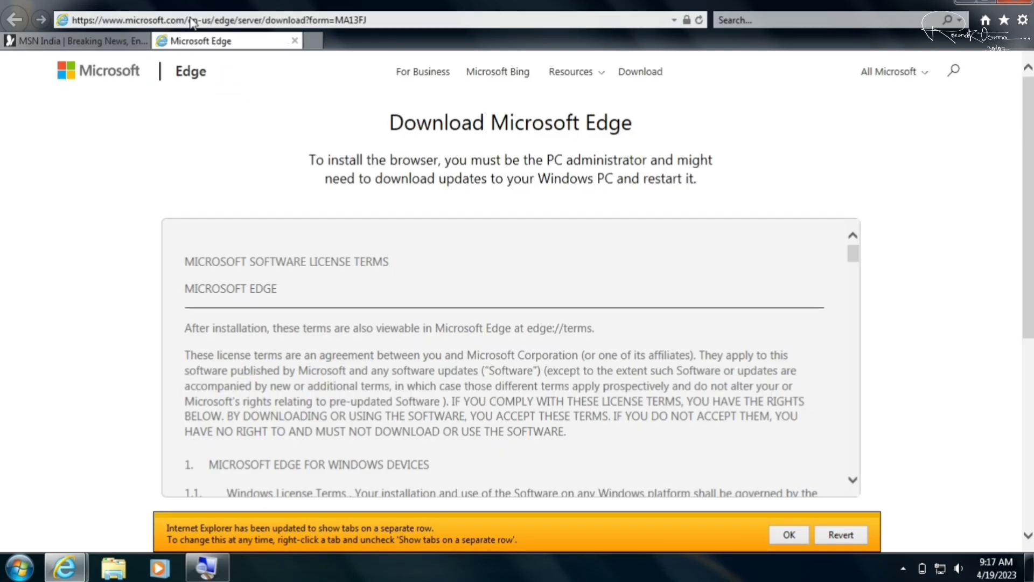
left_click(192, 21)
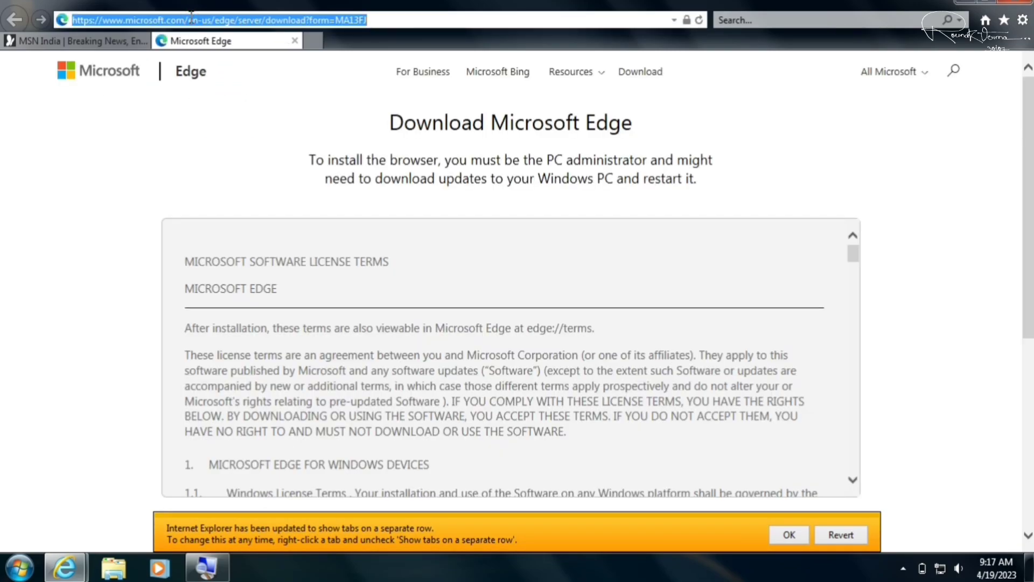
type("google.com")
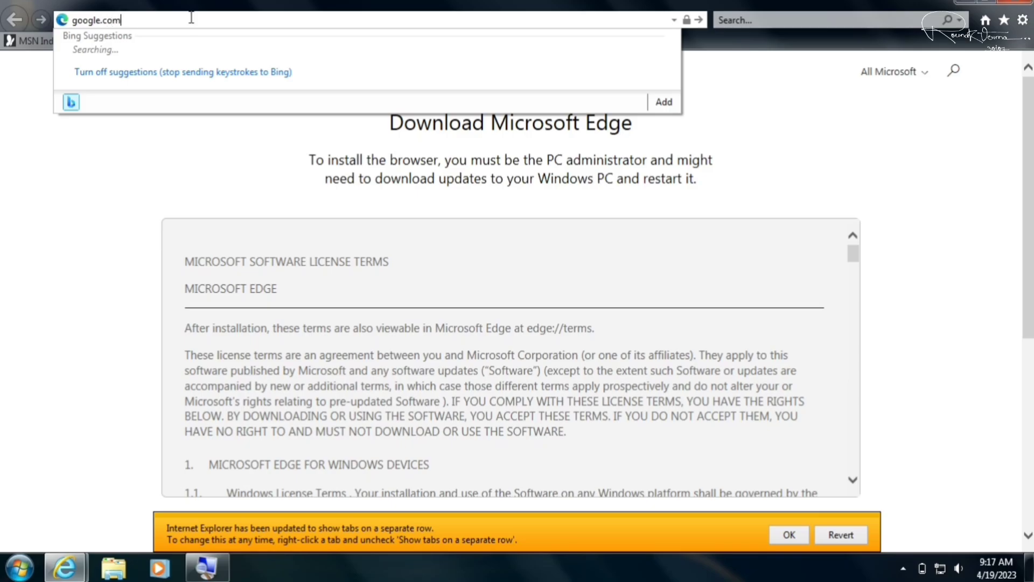
key("Return")
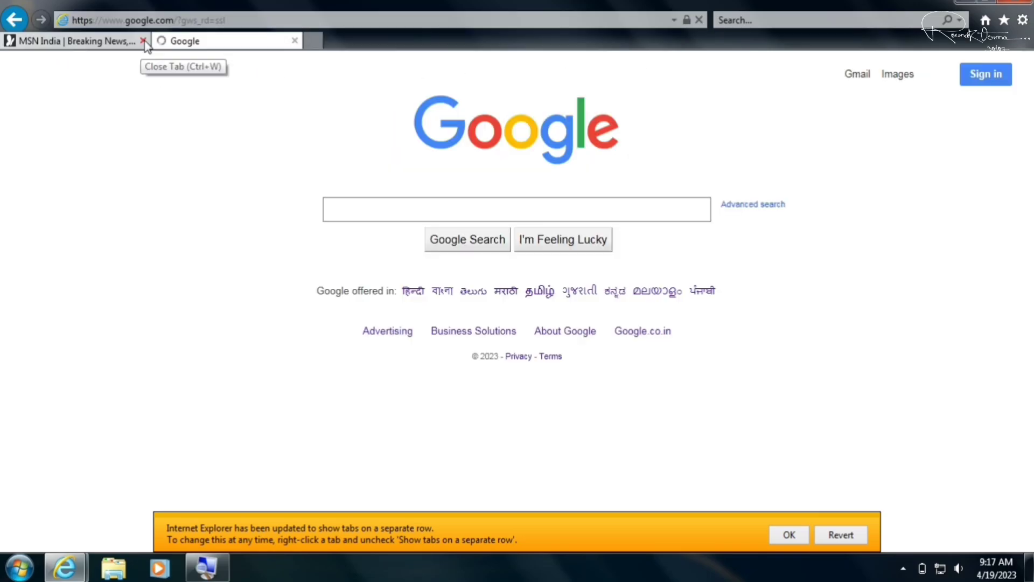
Step: Close the MSN India page and decline Google's suggestion to switch to Chrome, finishing by closing the browser
left_click(143, 41)
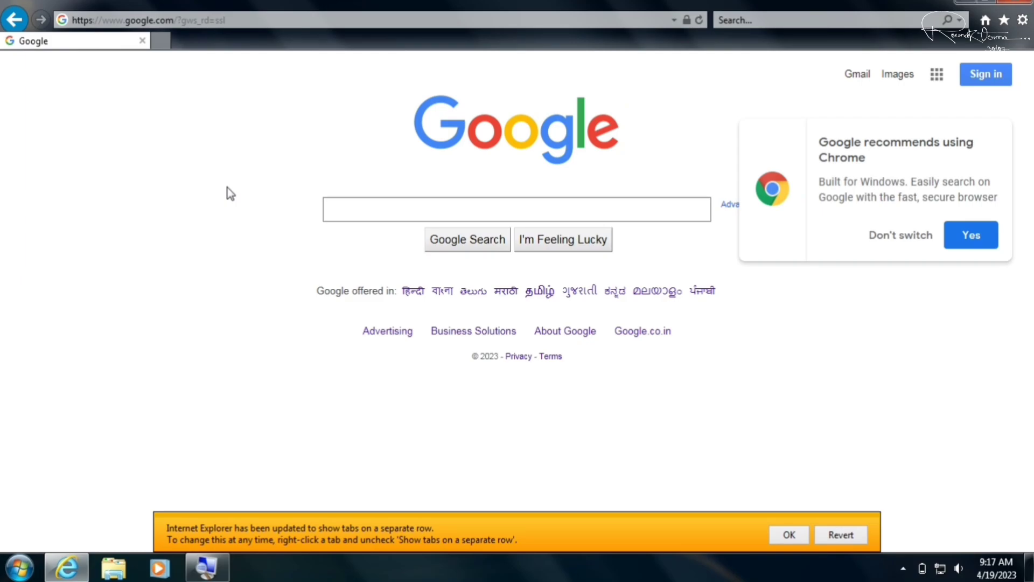
left_click(893, 236)
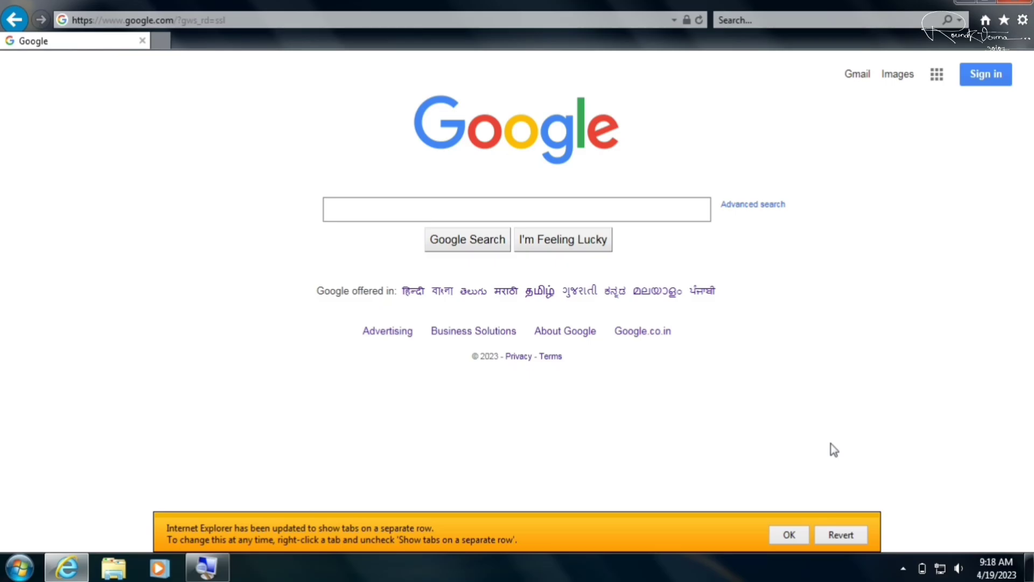
left_click(1020, 2)
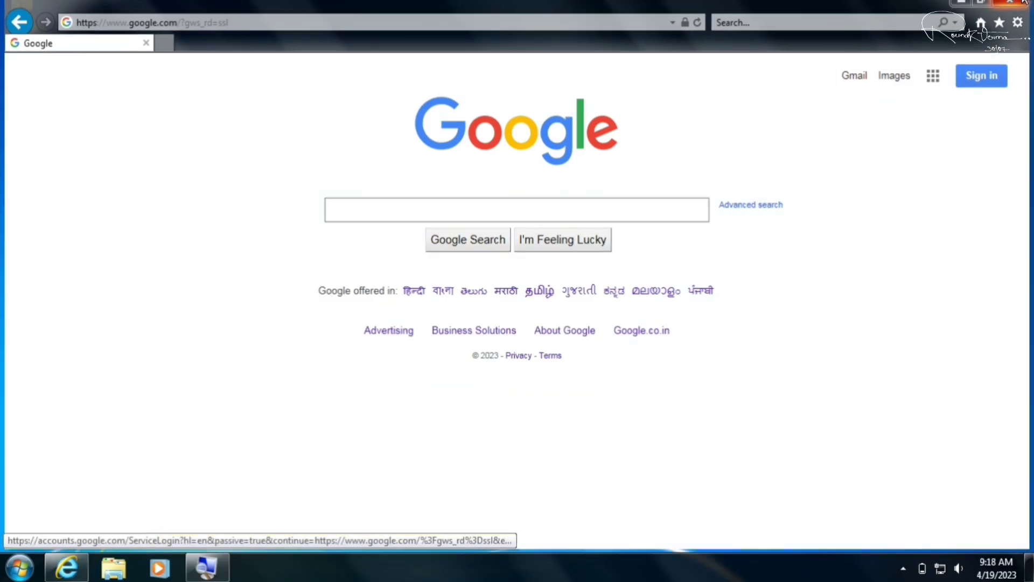
left_click(19, 567)
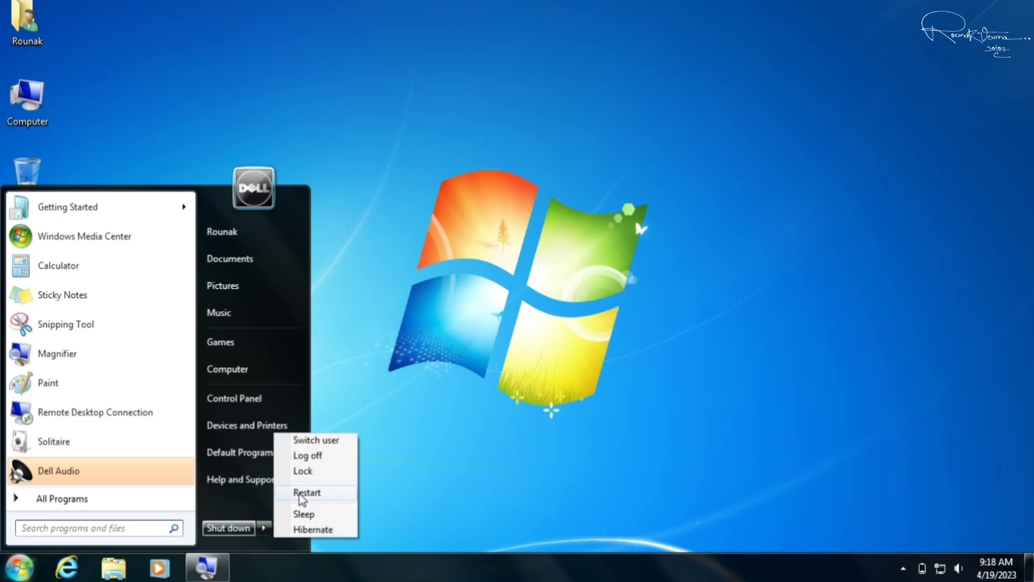
left_click(457, 501)
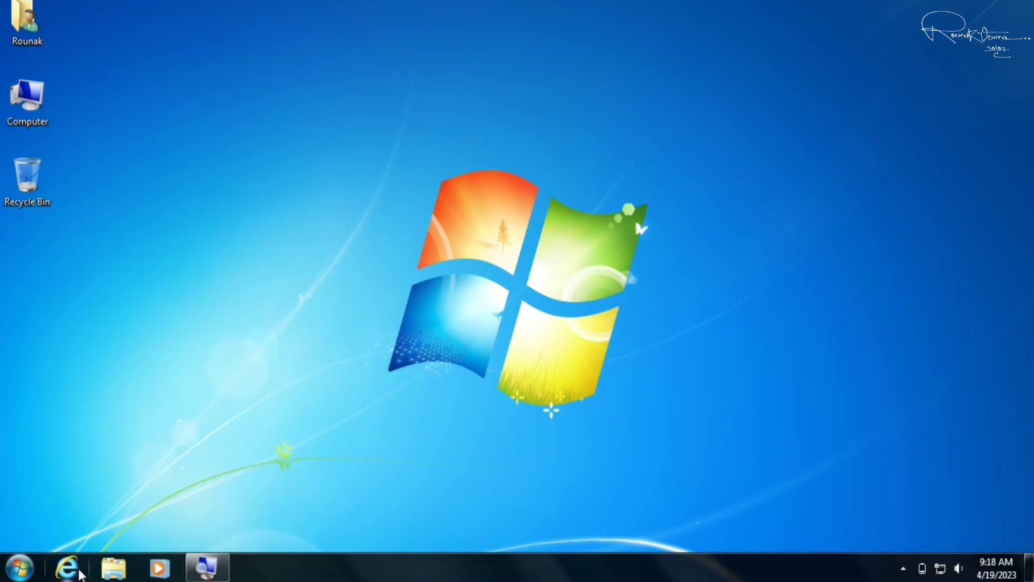